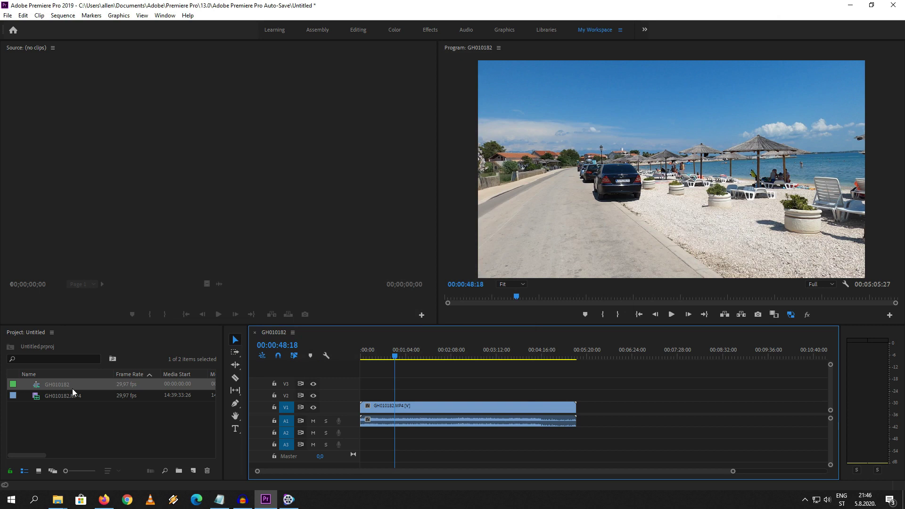
Select the GH010182 sequence and open its Export Settings via File > Export > Media.
left_click(63, 384)
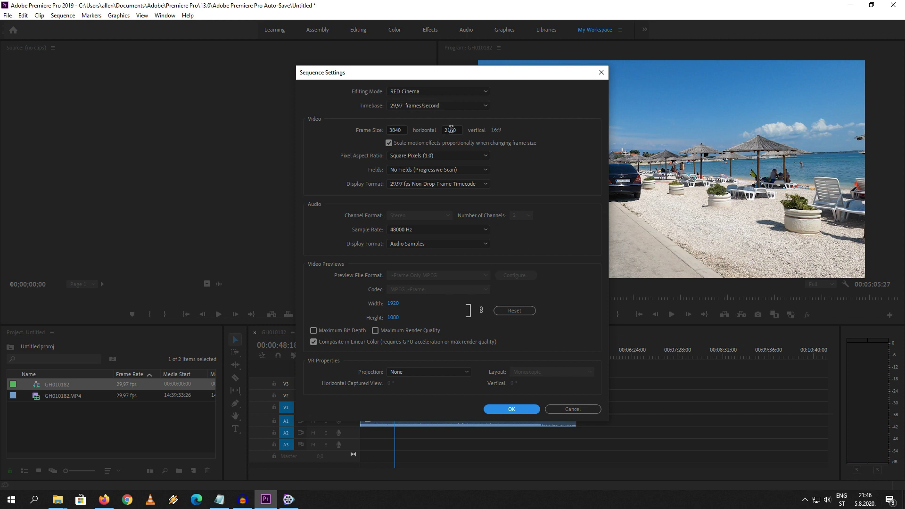
left_click(600, 73)
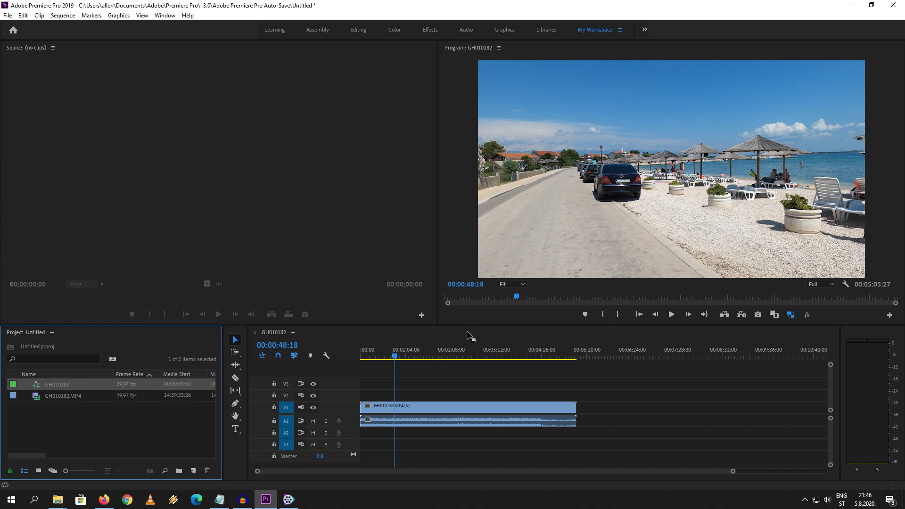
left_click(8, 15)
mouse_move(25, 288)
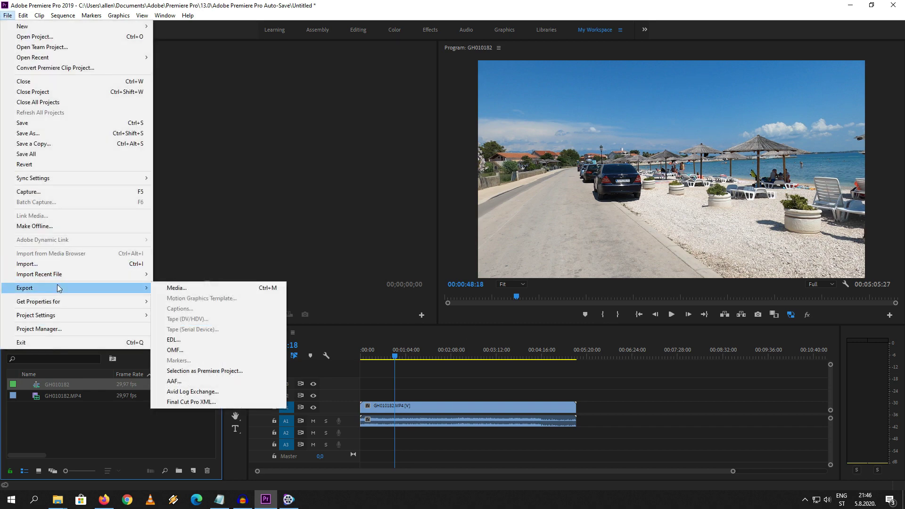
left_click(182, 288)
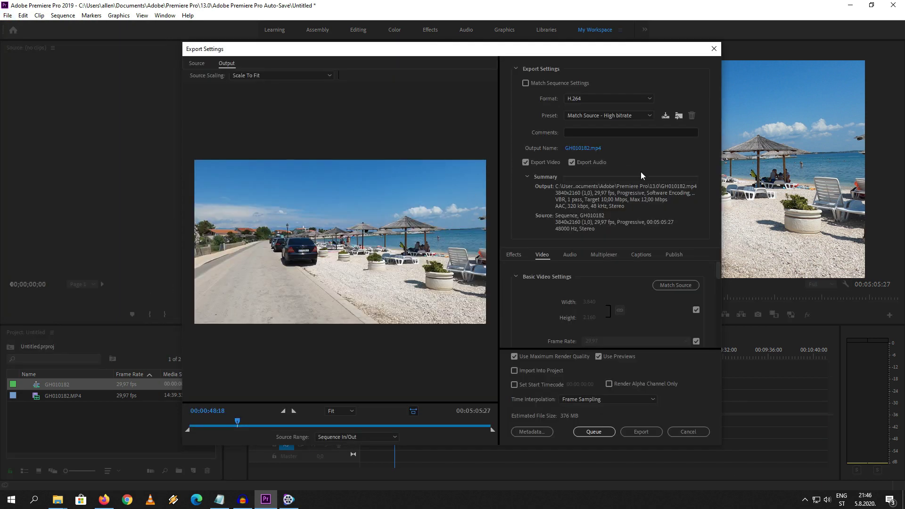
left_click_drag(718, 271, 719, 278)
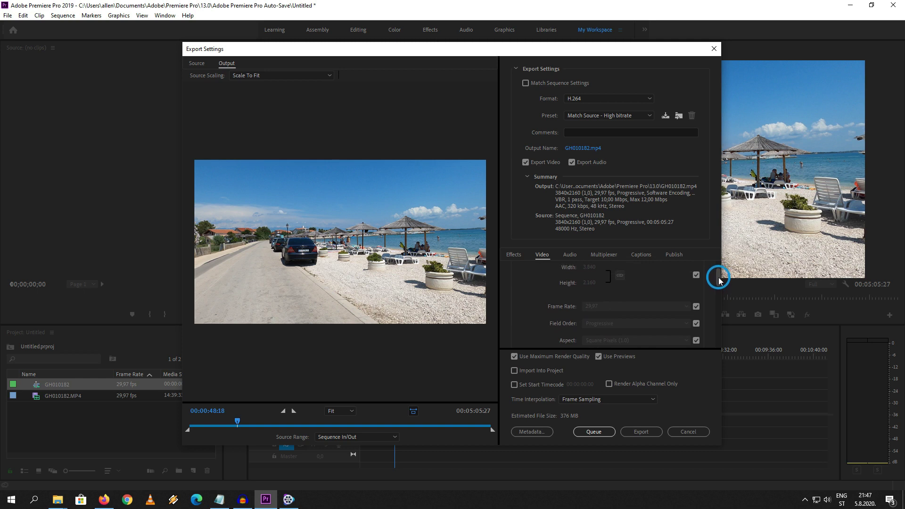
scroll(604, 290, "up", 2)
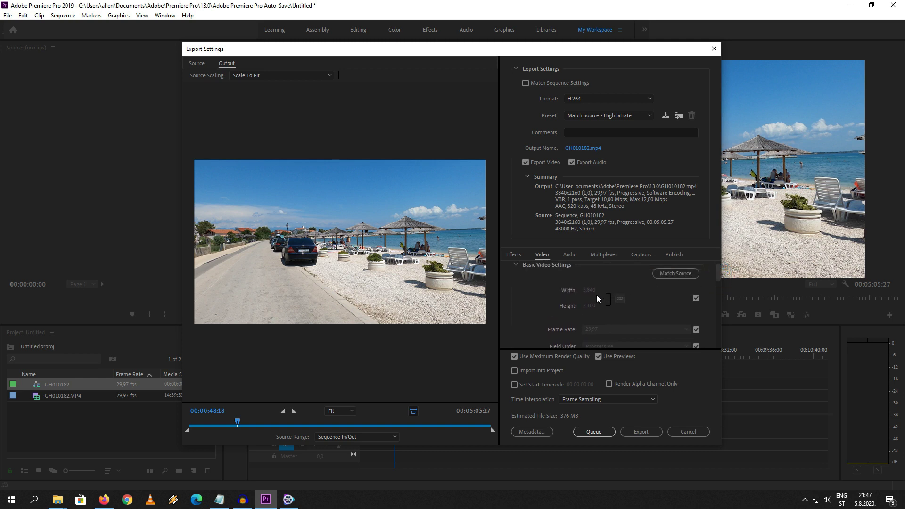
scroll(715, 273, "down", 1)
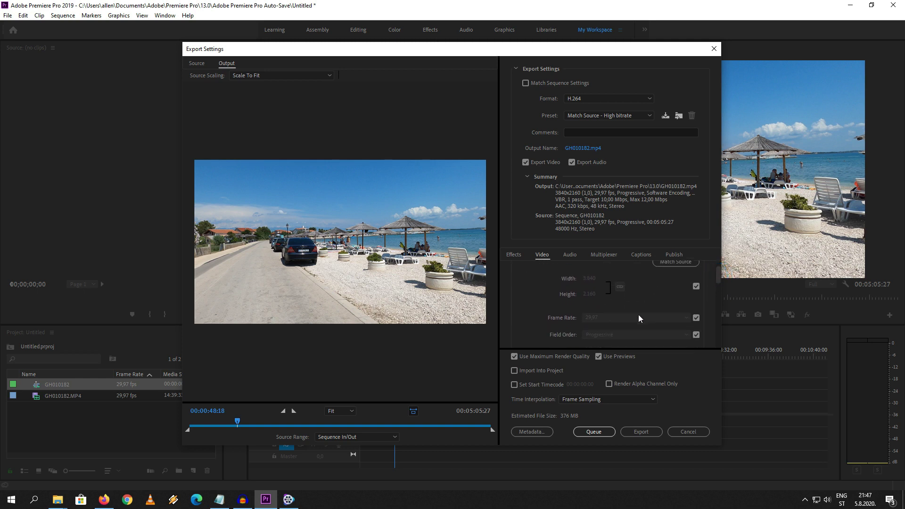
Turn on Render at Maximum Depth in the H.264 video settings.
left_click(718, 277)
left_click_drag(716, 276, 715, 290)
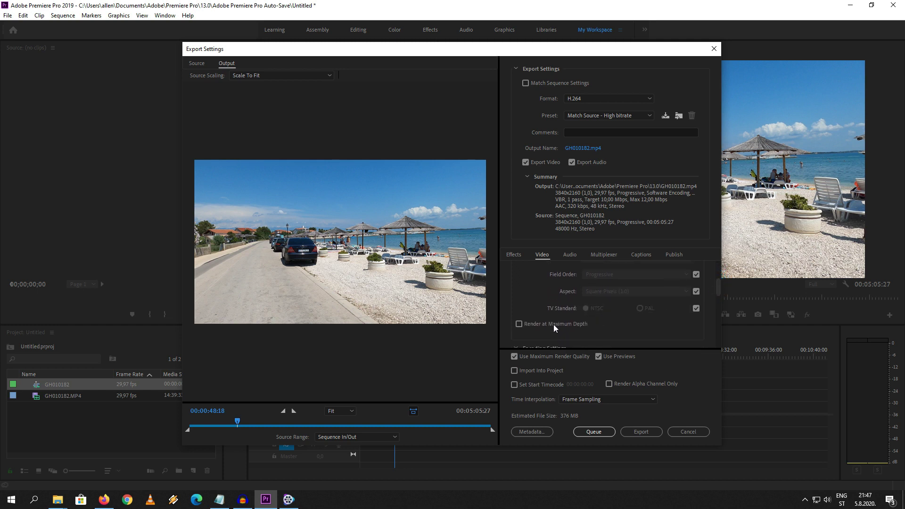
left_click(519, 325)
left_click_drag(717, 288, 714, 327)
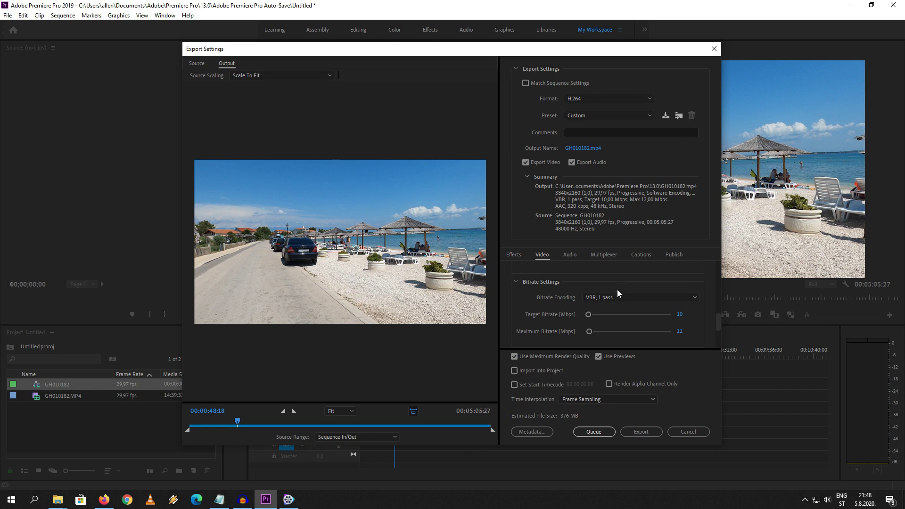
Use VBR 2-pass bitrate encoding with an 80 Mbps target and 100 Mbps maximum.
left_click(617, 298)
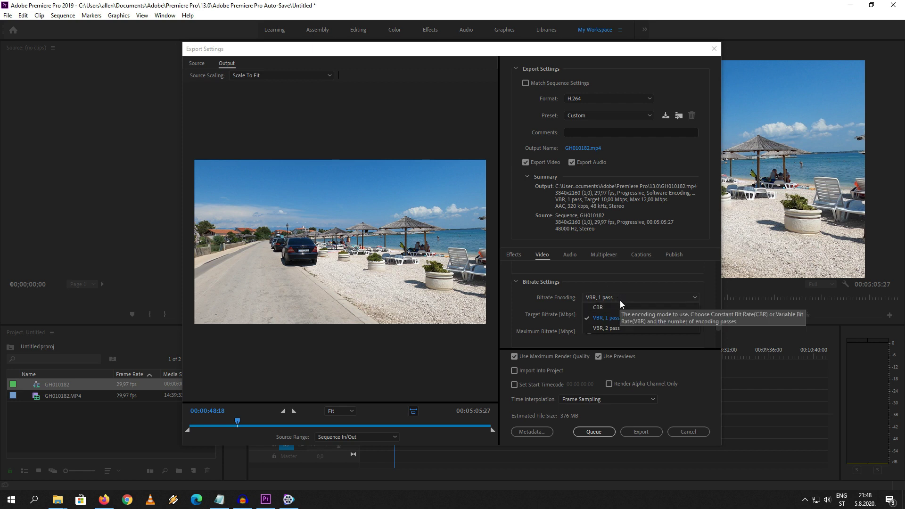
left_click(619, 308)
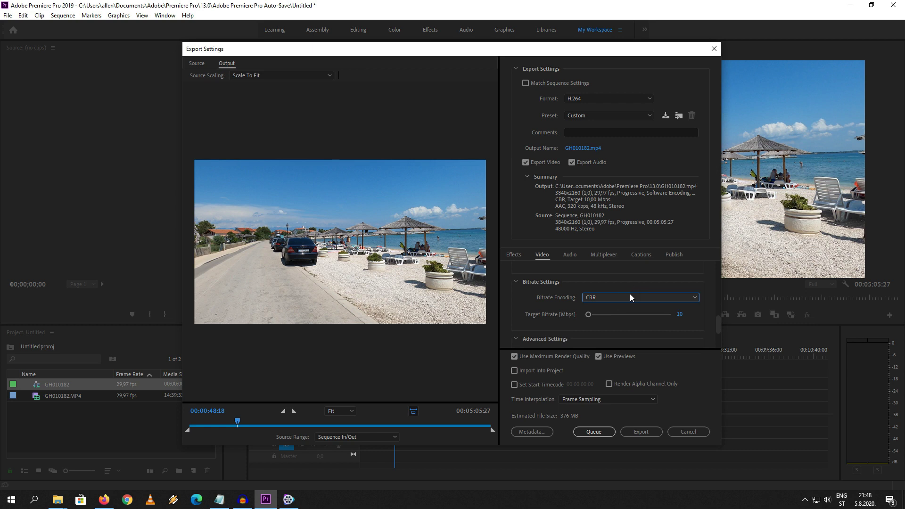
left_click(629, 296)
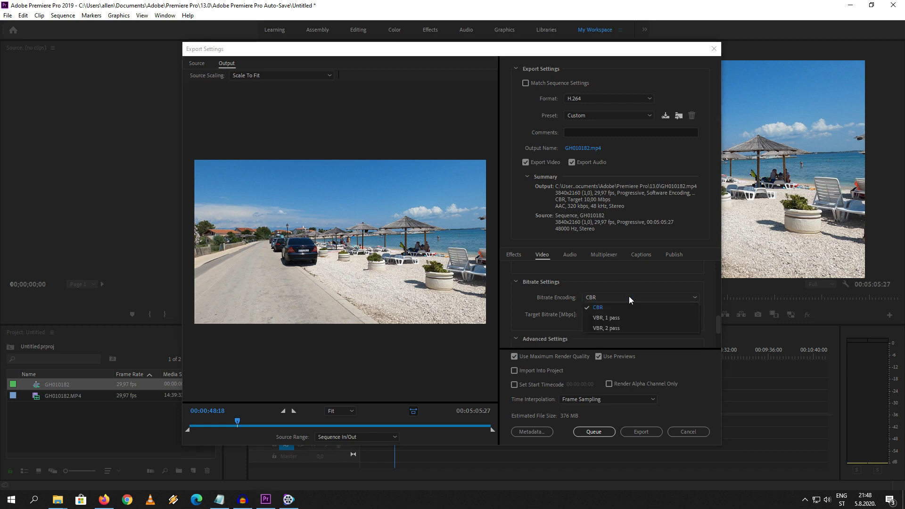
left_click(621, 328)
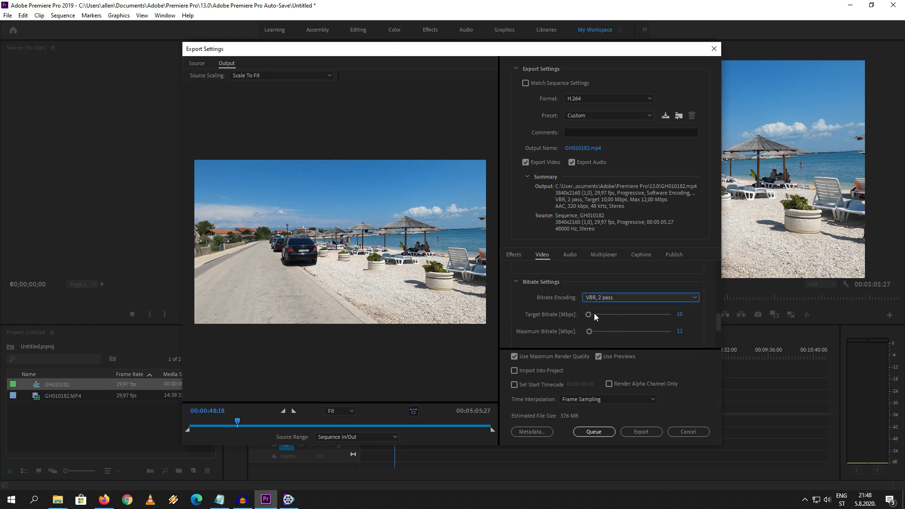
mouse_move(588, 314)
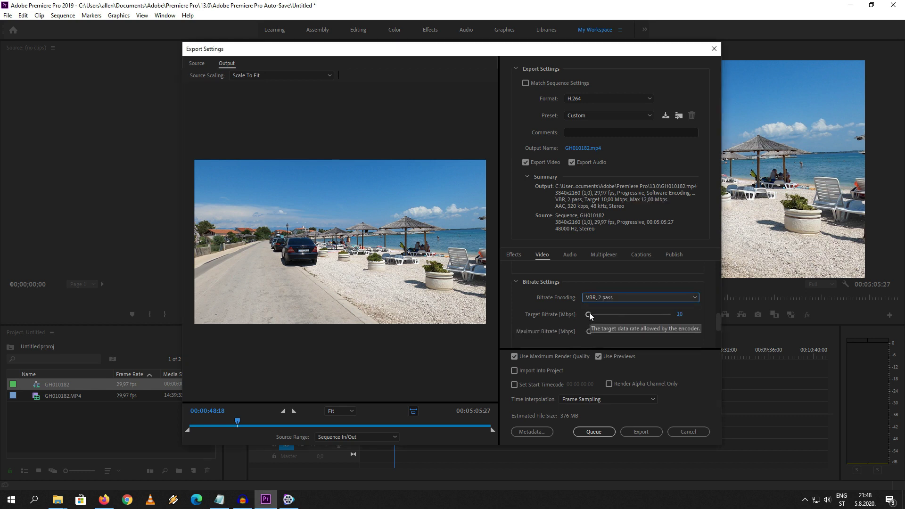
left_click(685, 314)
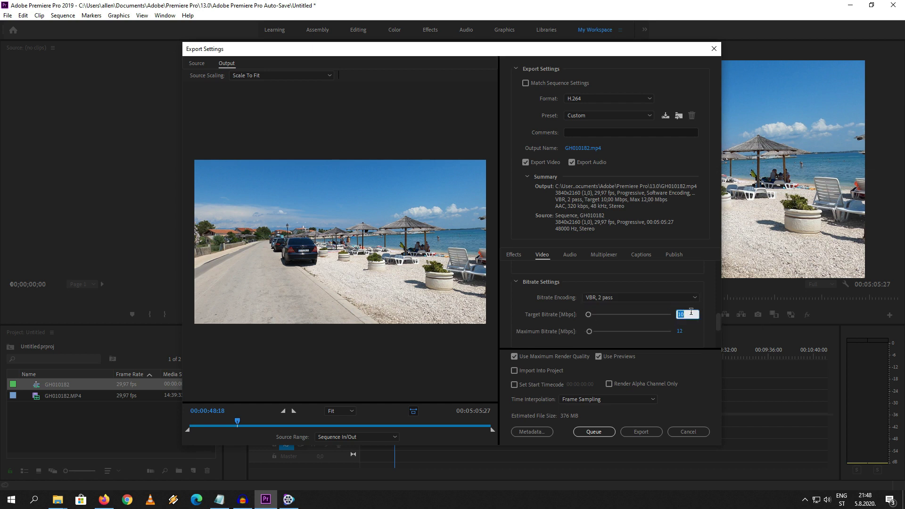
type("80")
left_click(680, 332)
type("100")
key("Return")
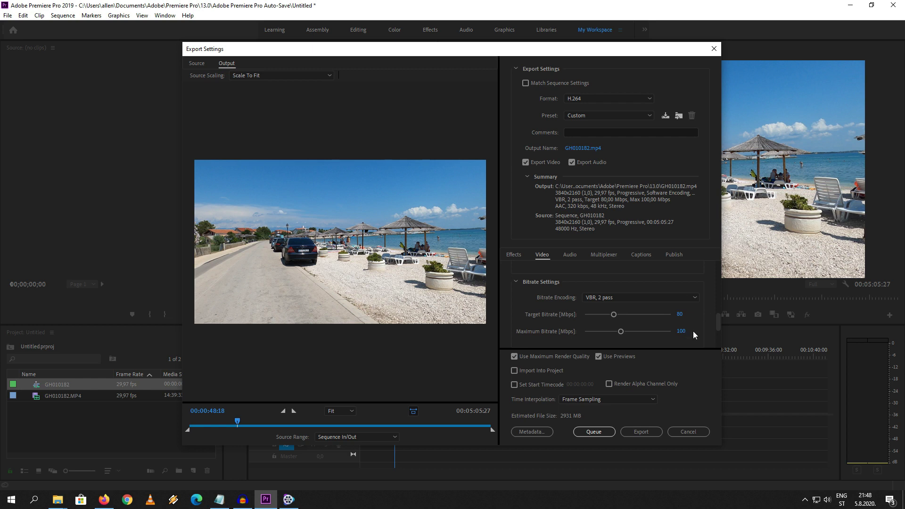
left_click_drag(719, 321, 718, 324)
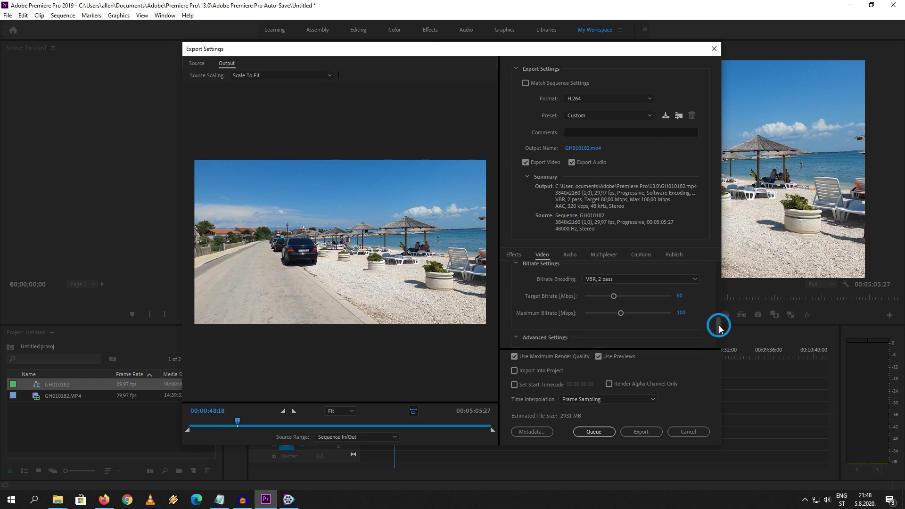
Change bitrate encoding to CBR with a 100 Mbps target bitrate.
left_click(631, 288)
left_click(612, 298)
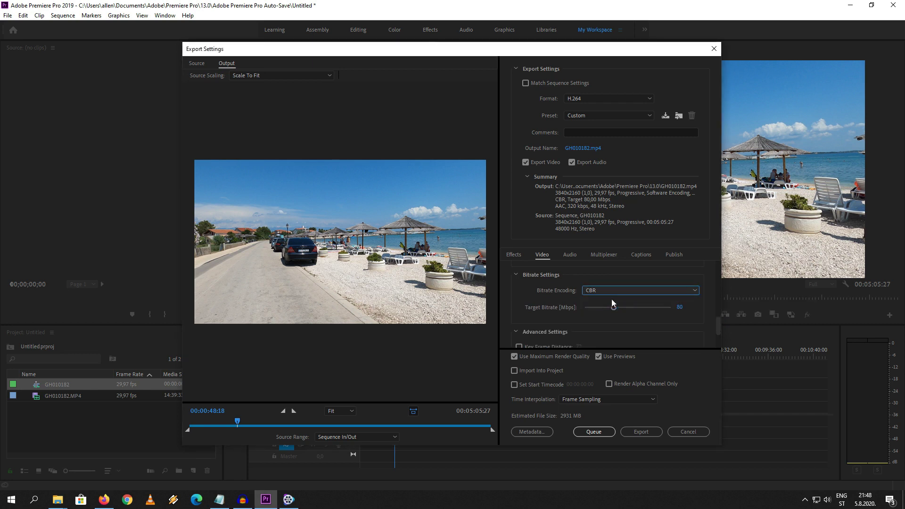
left_click(679, 307)
type("100")
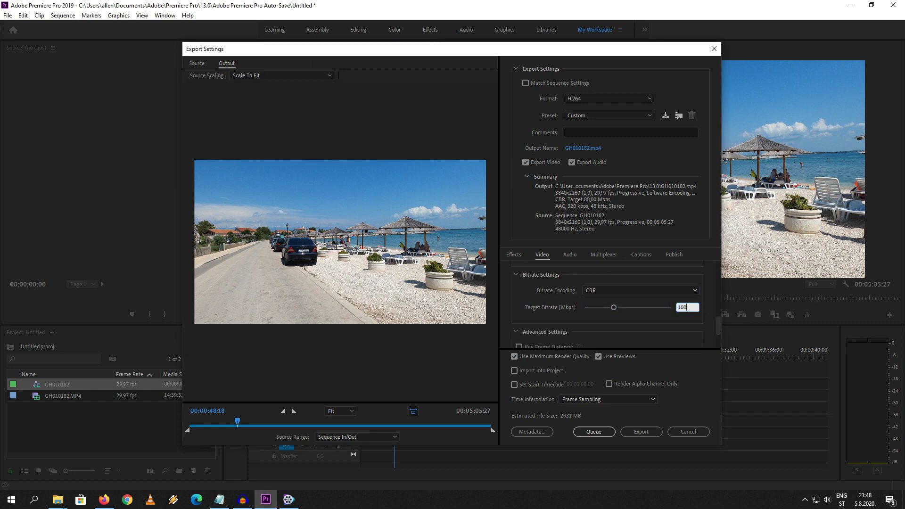
key("Return")
left_click_drag(719, 326, 719, 345)
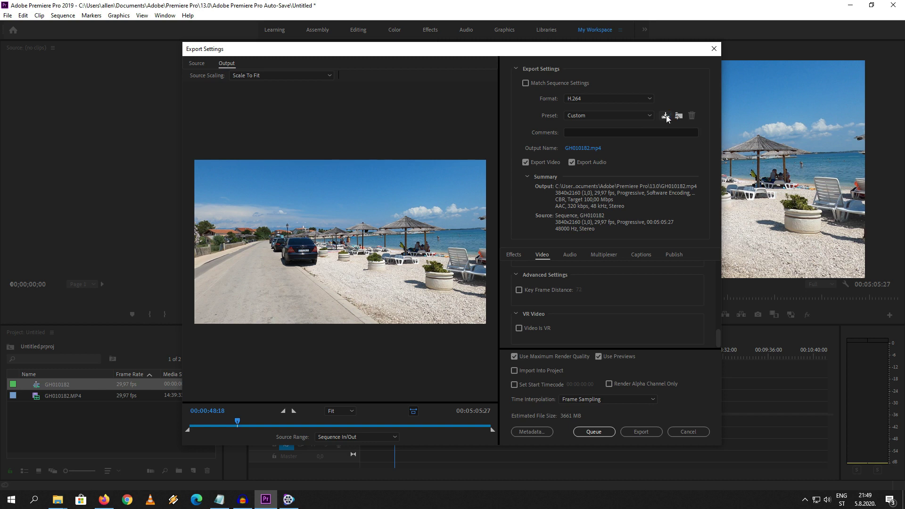
Cancel the new preset's Choose Name dialog and show the export preset list.
left_click(665, 116)
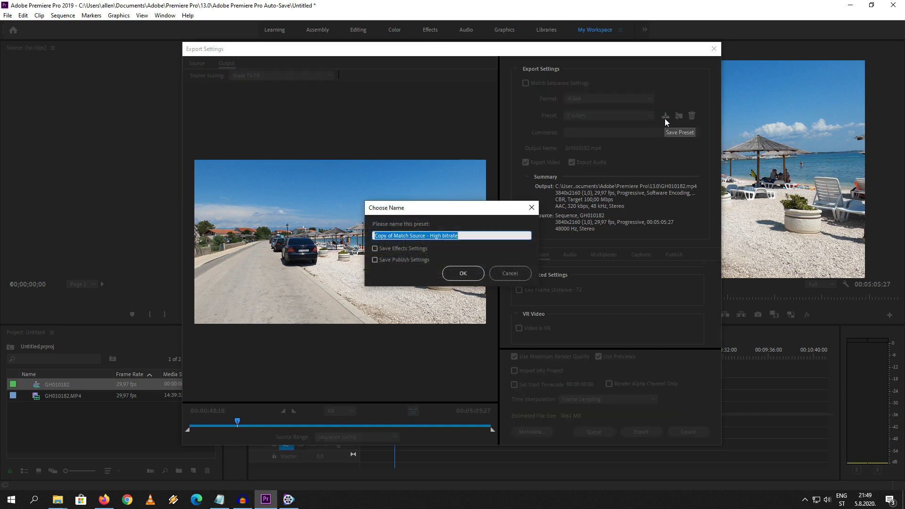
left_click(502, 272)
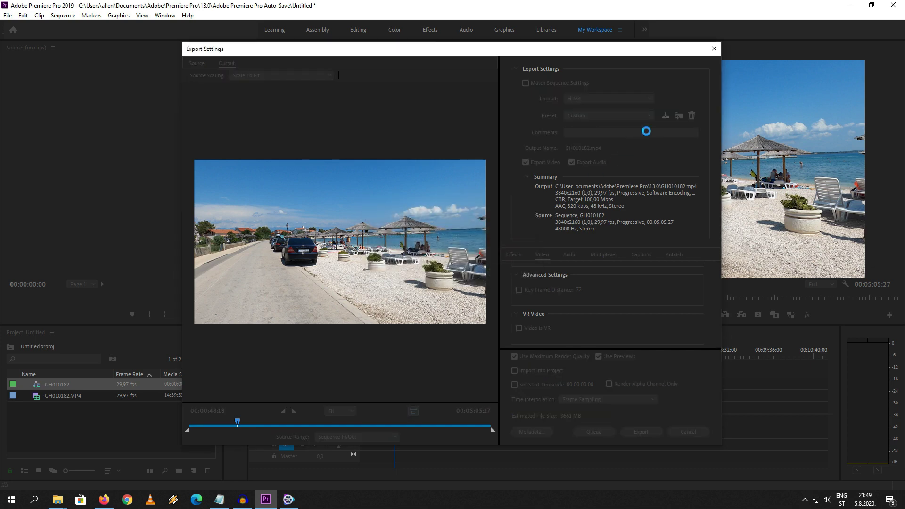
left_click(648, 113)
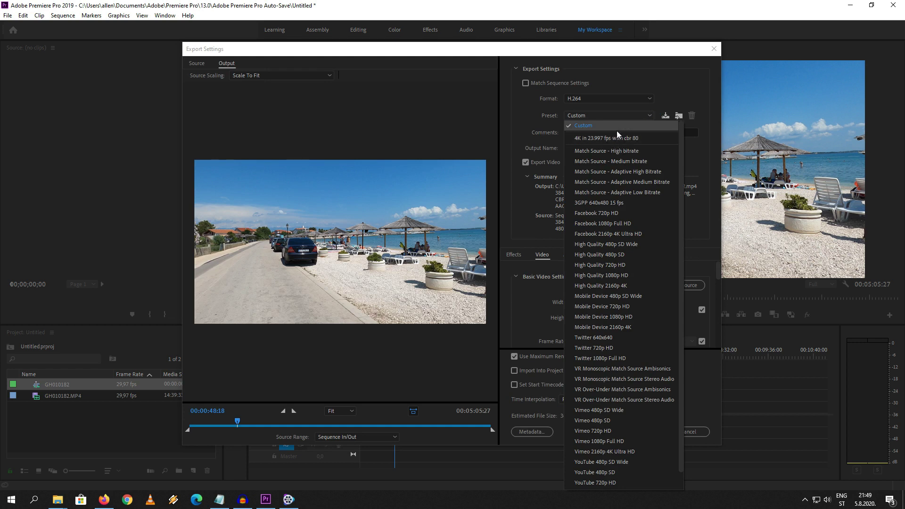
Close the Preset and Format lists, leaving Custom and H.264 selected.
left_click(703, 146)
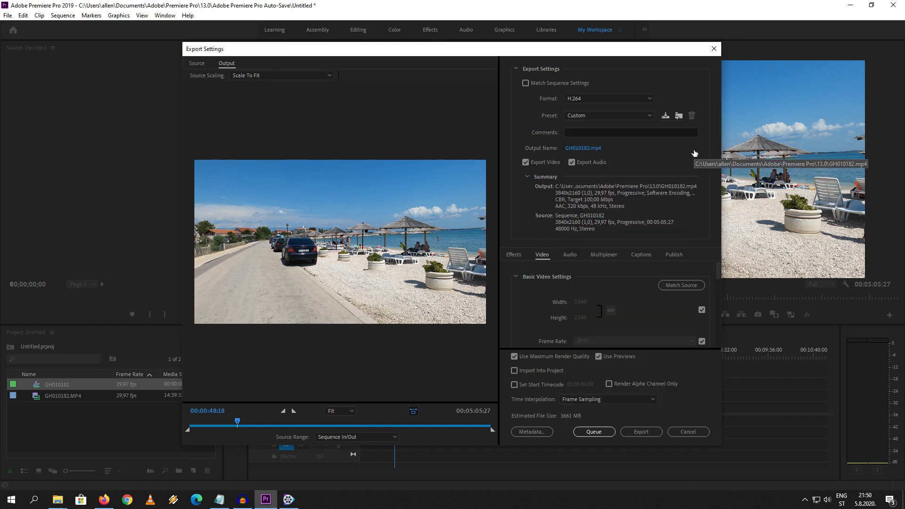
left_click(638, 98)
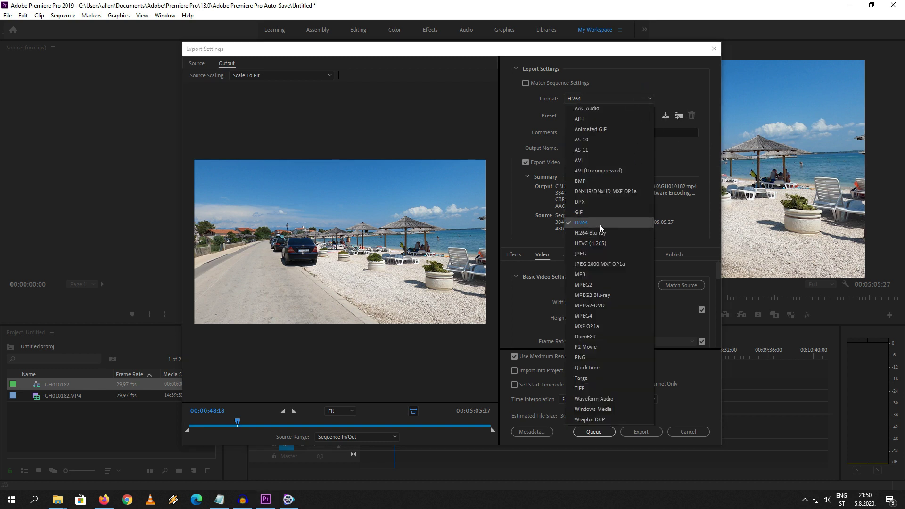
left_click(702, 214)
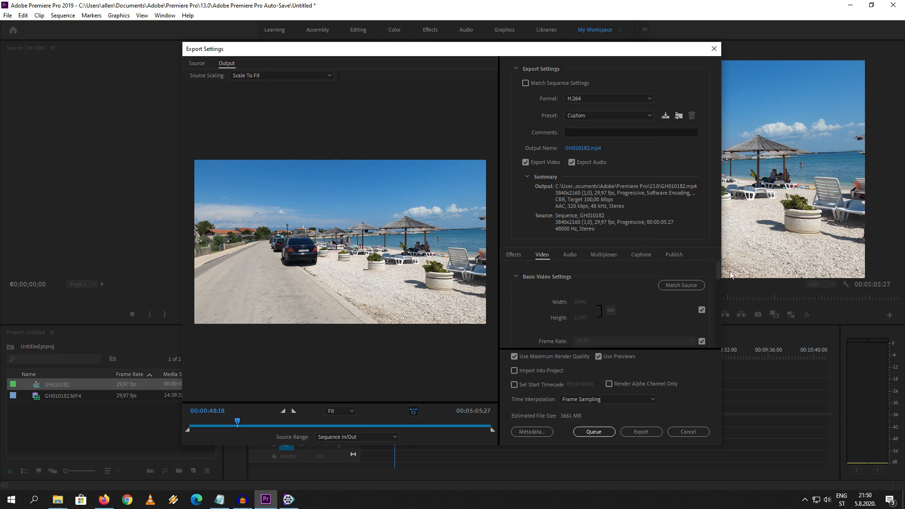
left_click_drag(719, 273, 697, 370)
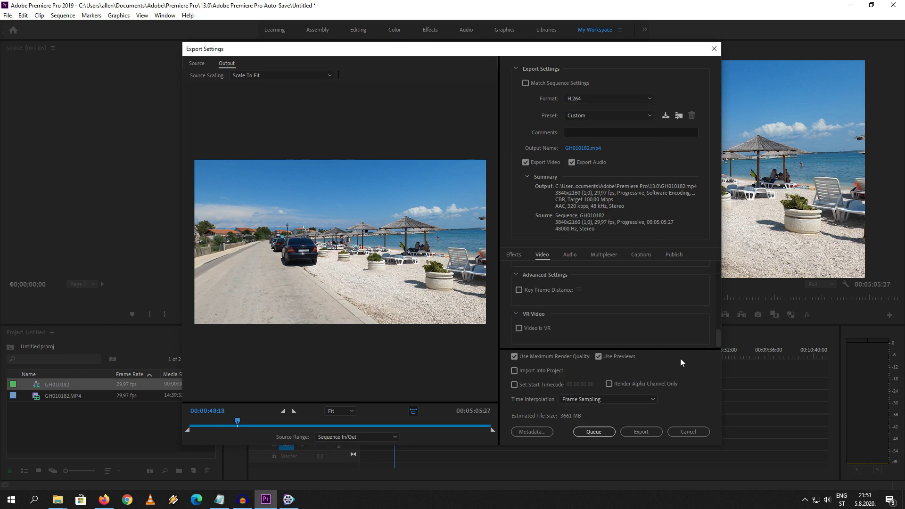